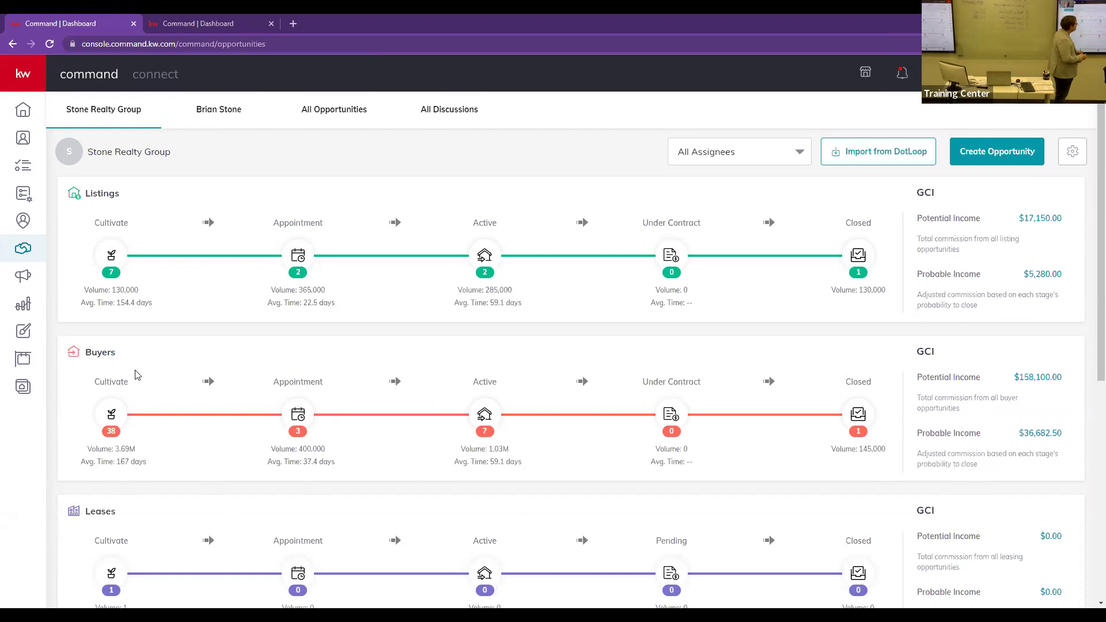
# View the Cultivate stage of the Listings pipeline, then return to the opportunities overview
pyautogui.click(111, 260)
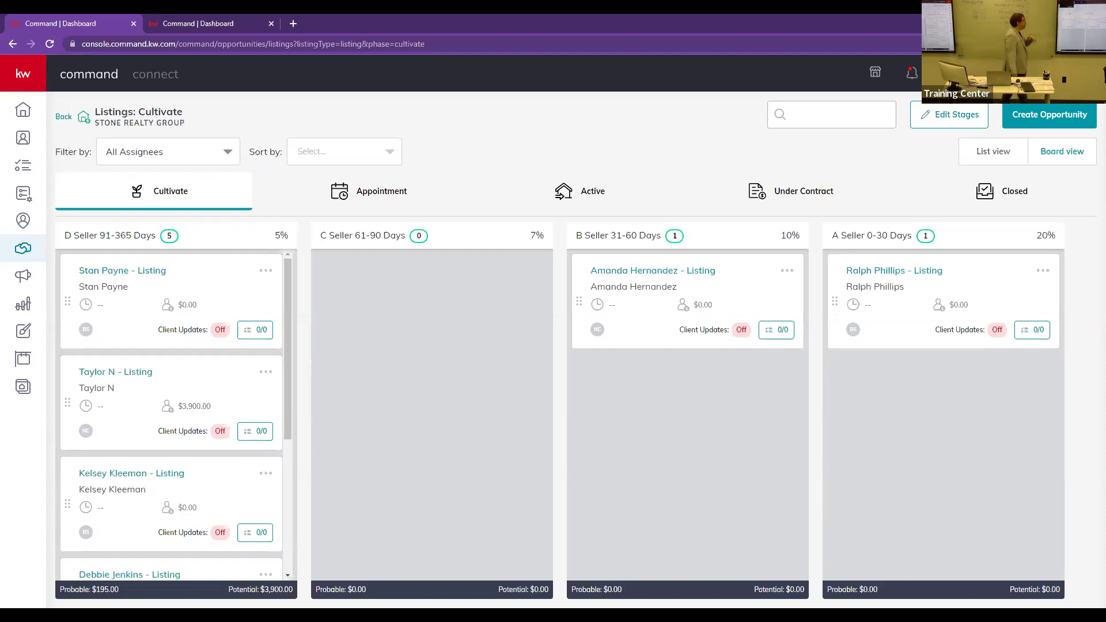
pyautogui.click(63, 117)
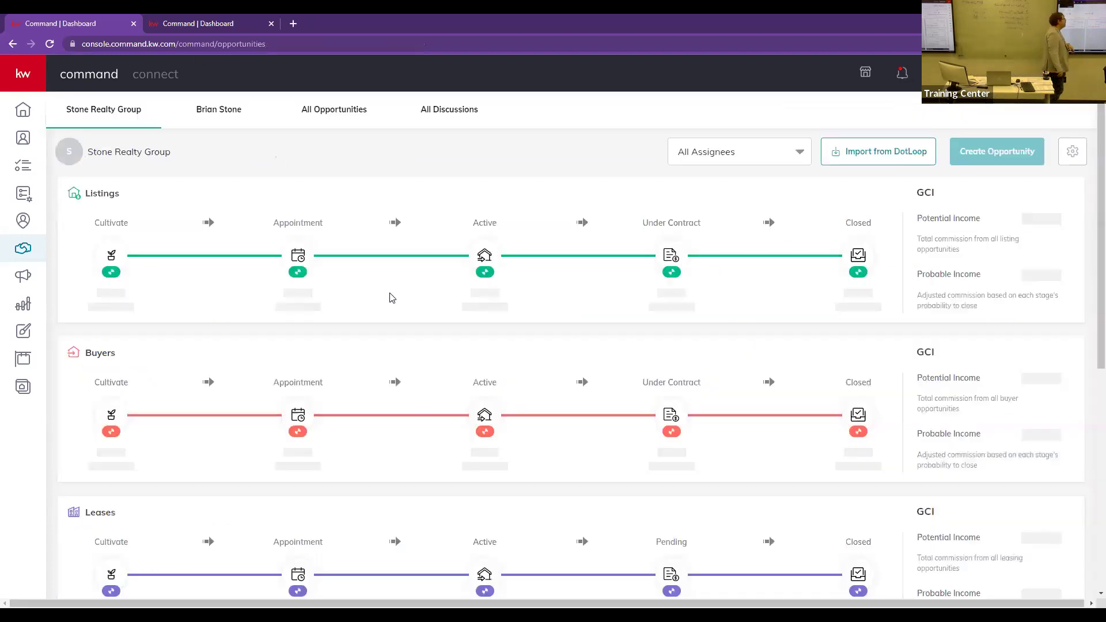
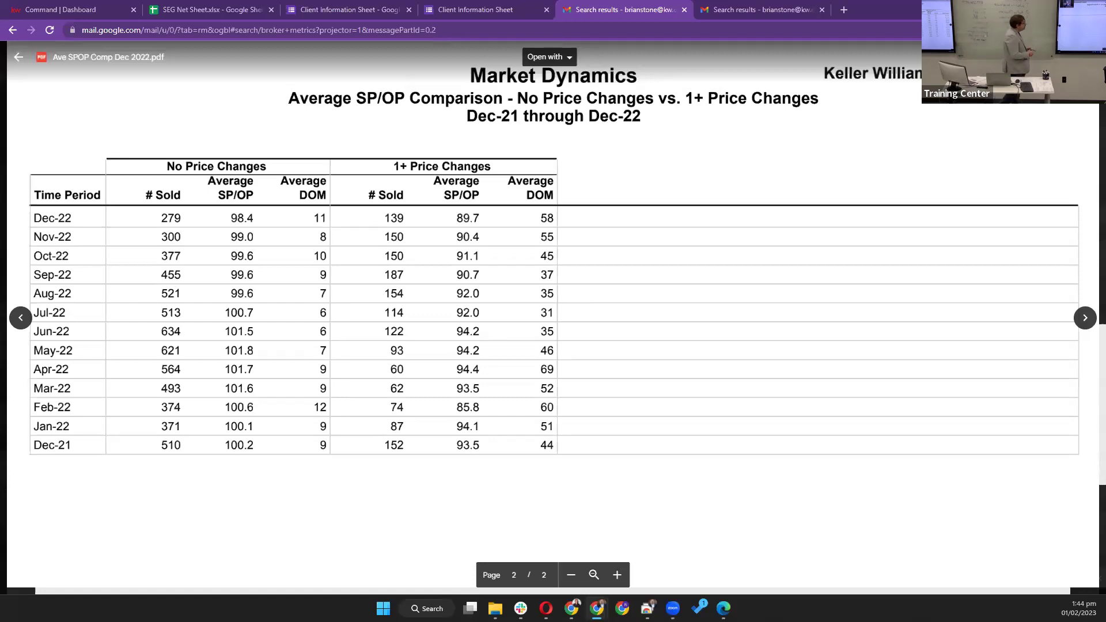
# Enlarge the price-change comparison table and examine its sold counts, average SP/OP and average DOM for both groups
pyautogui.click(616, 574)
pyautogui.hscroll(-2, 593, 506)
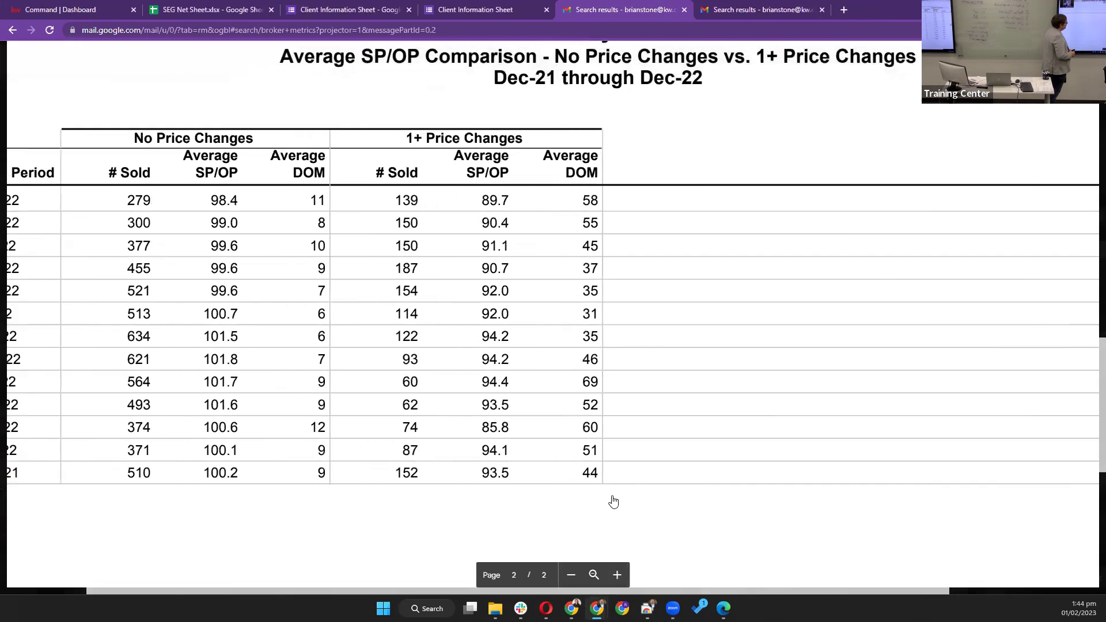
pyautogui.hscroll(-3, 613, 501)
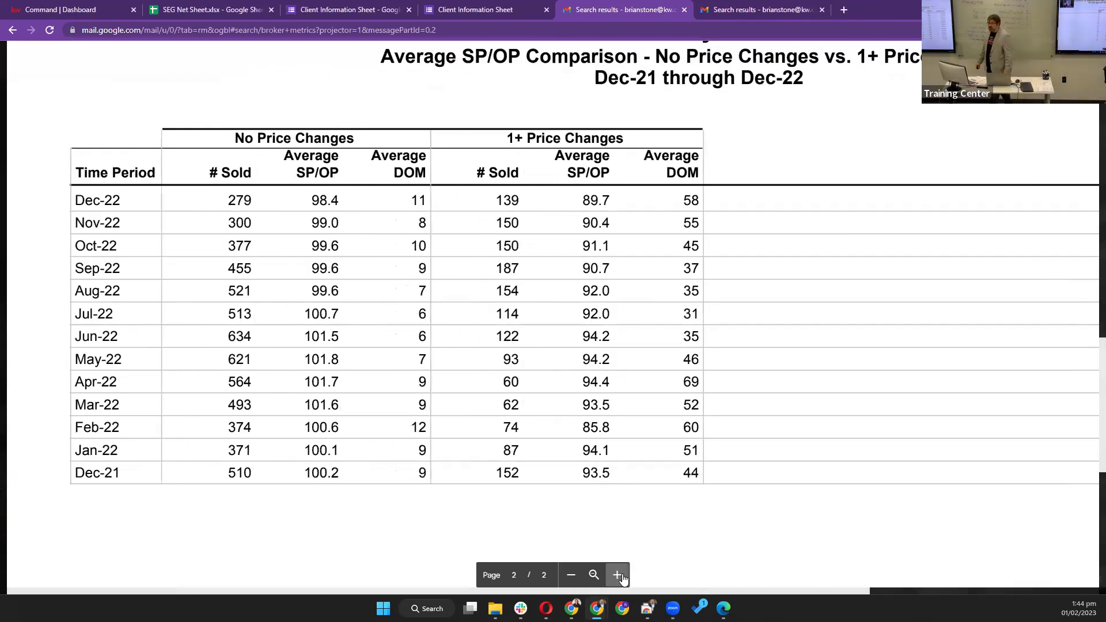
pyautogui.hotkey('ctrl', '+')
pyautogui.hscroll(-3, 557, 553)
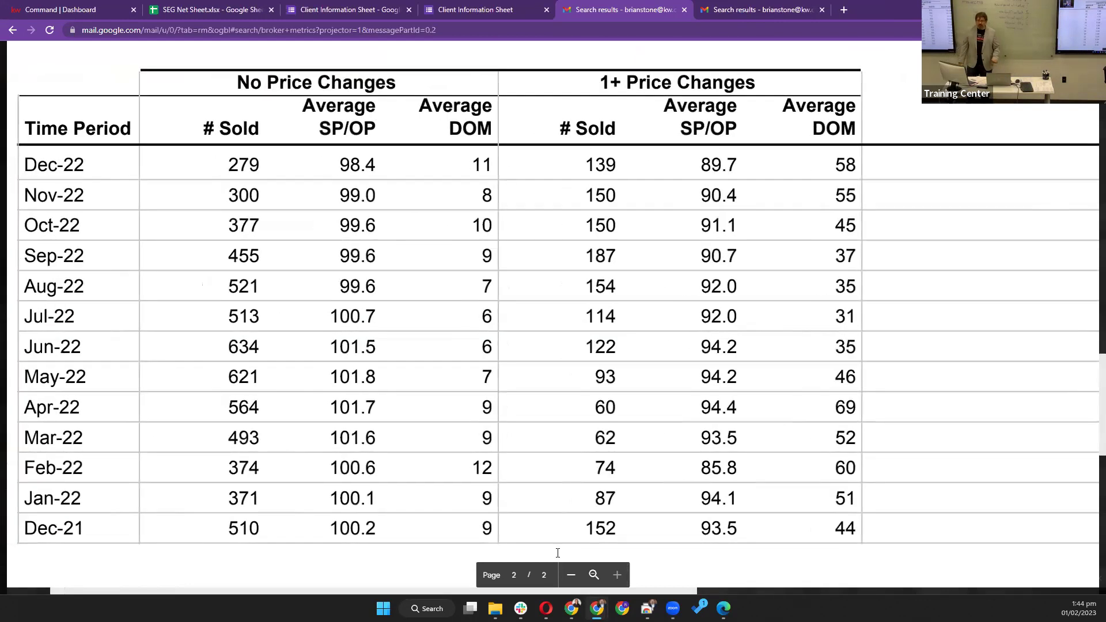
pyautogui.hscroll(-3, 557, 553)
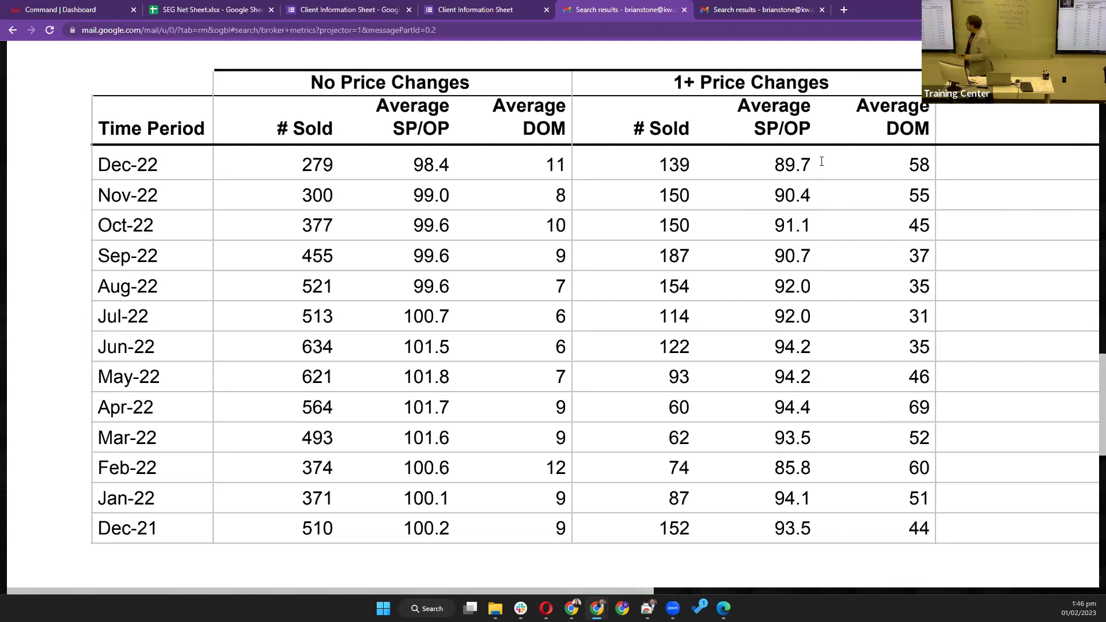
pyautogui.moveTo(816, 173)
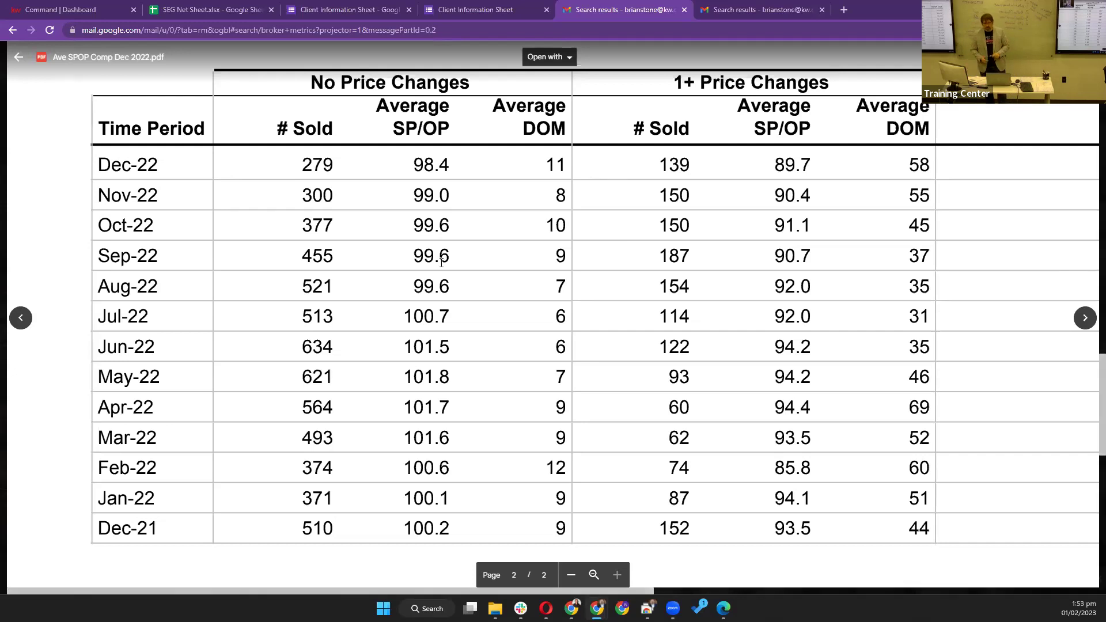
# In the SEG Net Sheet, set the Desired Sales Price to 340,000 for Low, 350,000 for Median and 360,000 for High
pyautogui.click(210, 11)
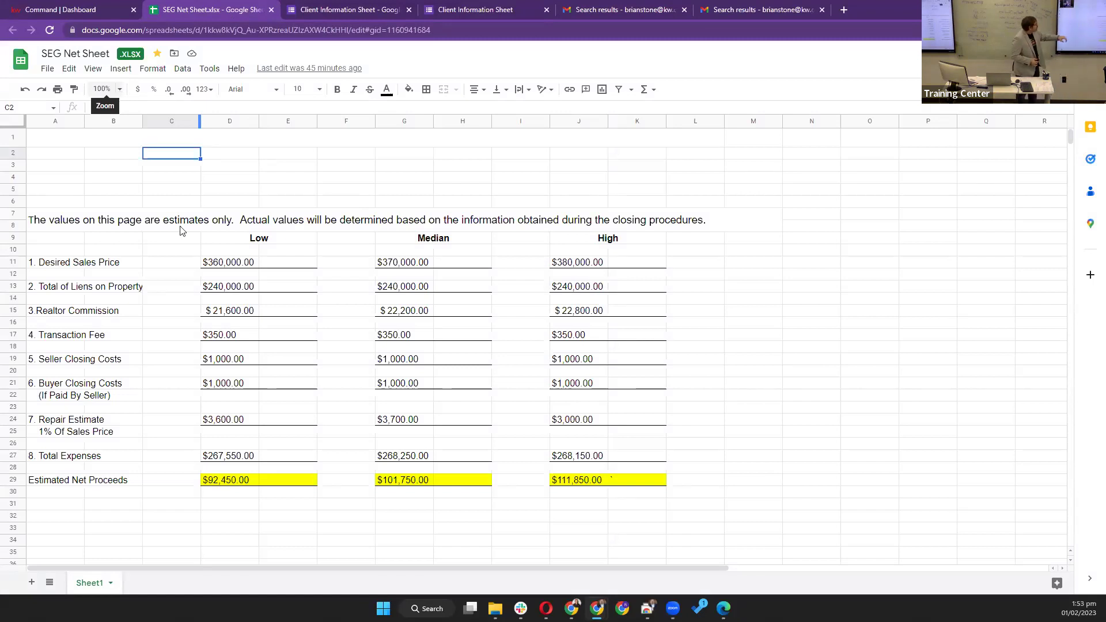
pyautogui.click(228, 265)
pyautogui.write('340,000')
pyautogui.click(392, 265)
pyautogui.click(97, 107)
pyautogui.press('BackSpace')
pyautogui.write('5')
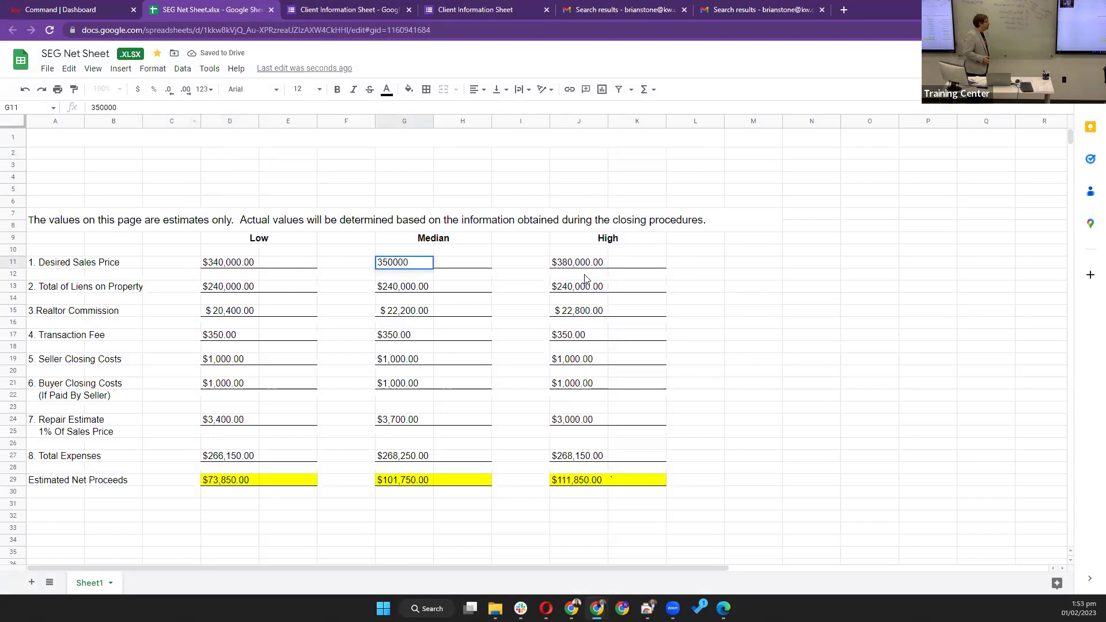
pyautogui.click(566, 266)
pyautogui.click(100, 108)
pyautogui.press('BackSpace')
pyautogui.write('6')
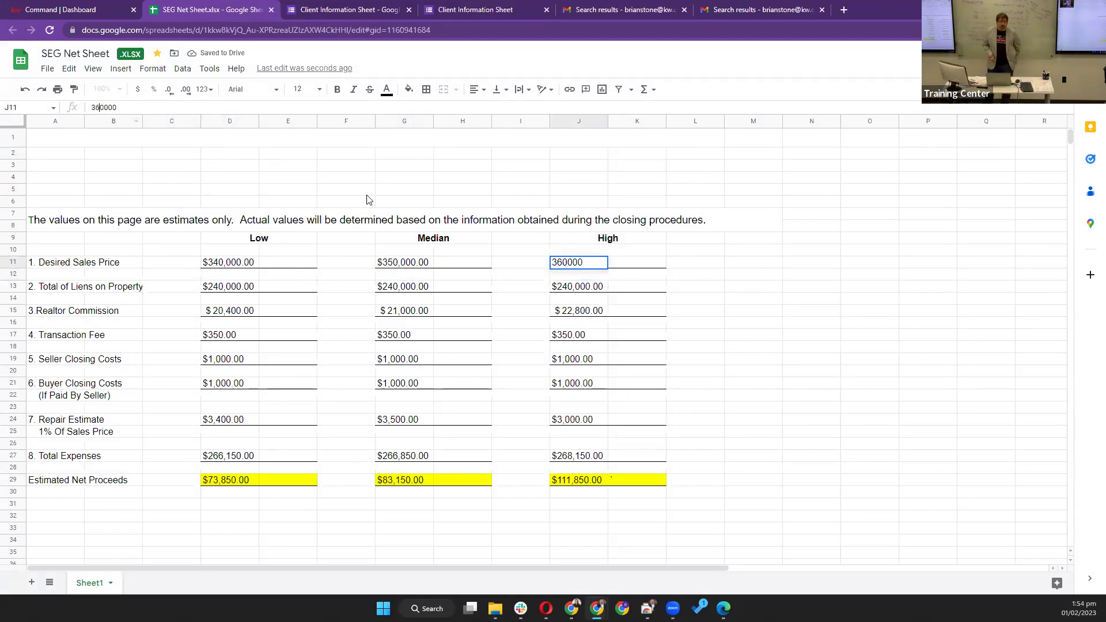
pyautogui.click(825, 279)
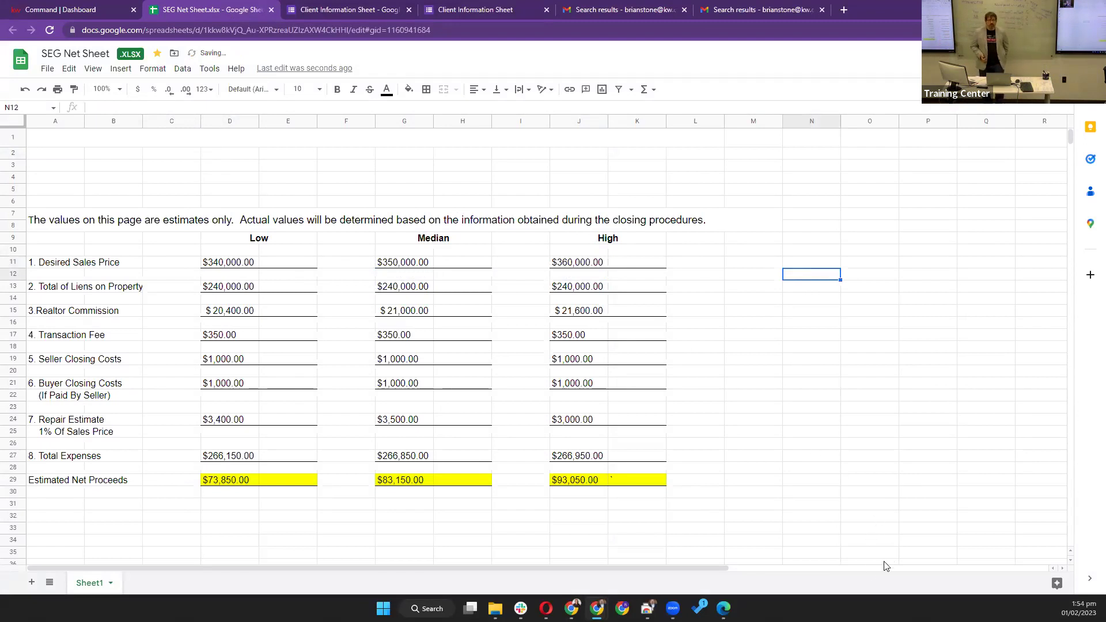
# Set the sheet's zoom to 125% and bring the rows from sales price to estimated net proceeds into view
pyautogui.click(113, 90)
pyautogui.click(109, 184)
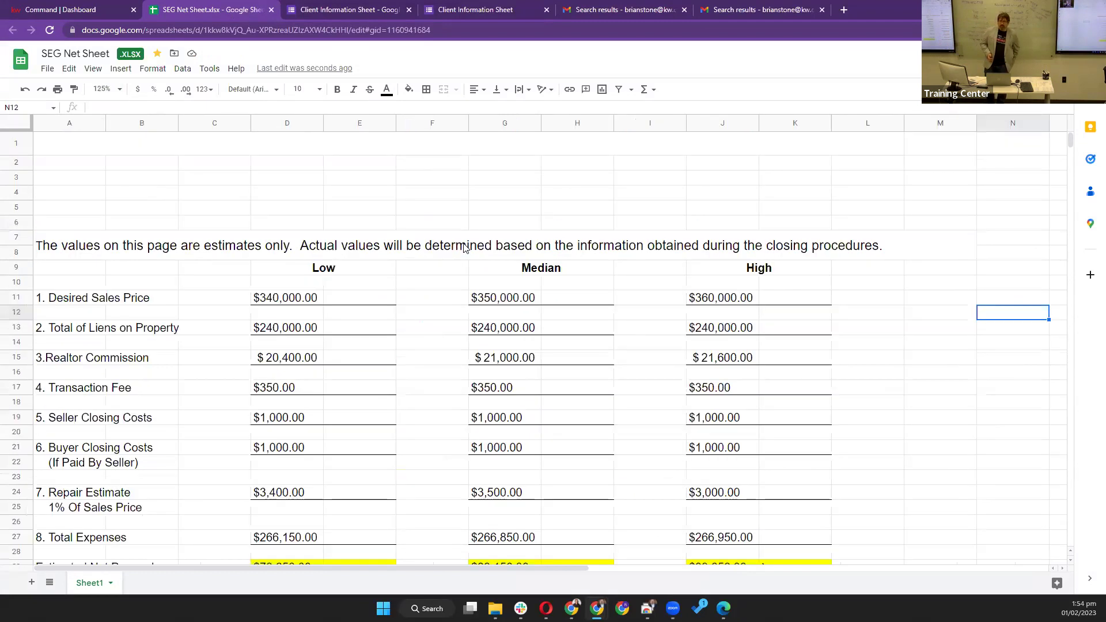
pyautogui.scroll(-2, 461, 243)
pyautogui.scroll(1, 746, 270)
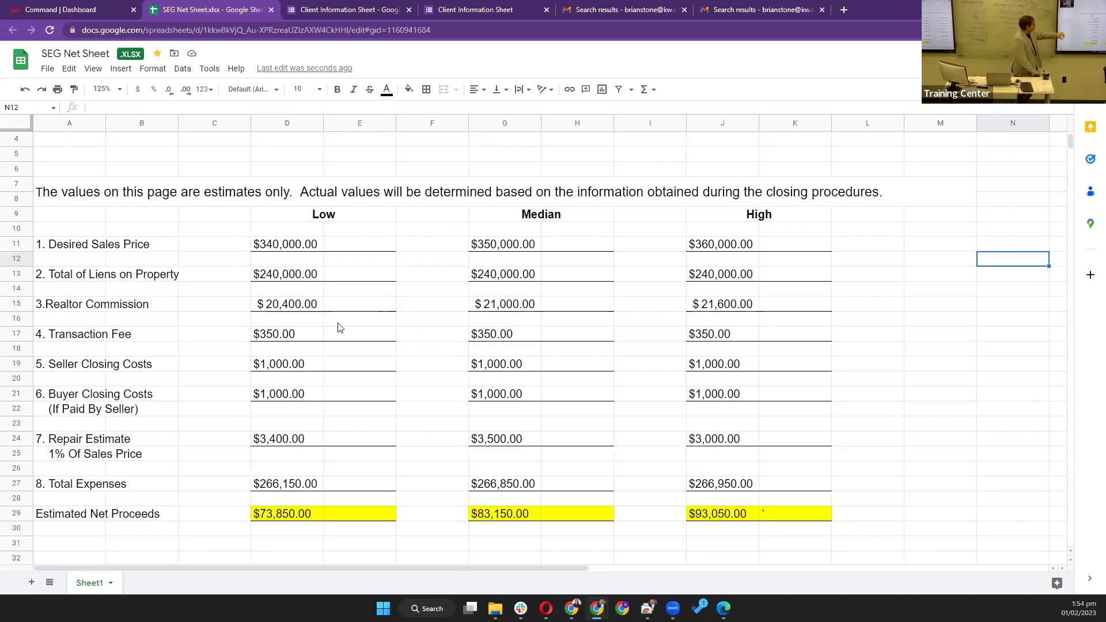
# Review the Low column's liens, transaction fee and seller closing costs, and set its Buyer Closing Costs to 5000
pyautogui.click(295, 280)
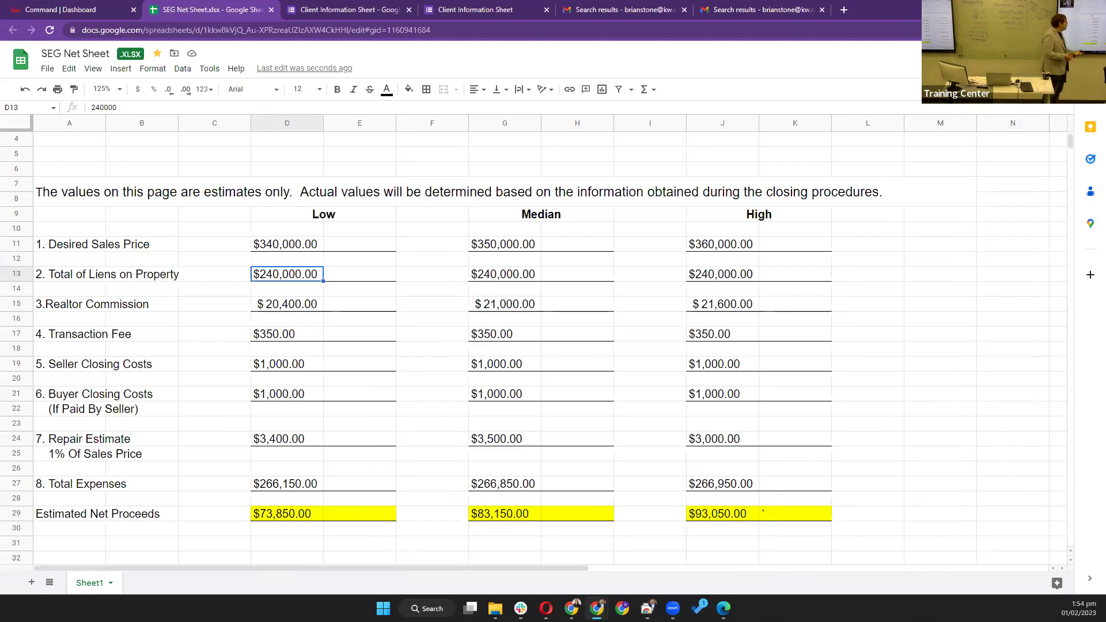
pyautogui.click(289, 339)
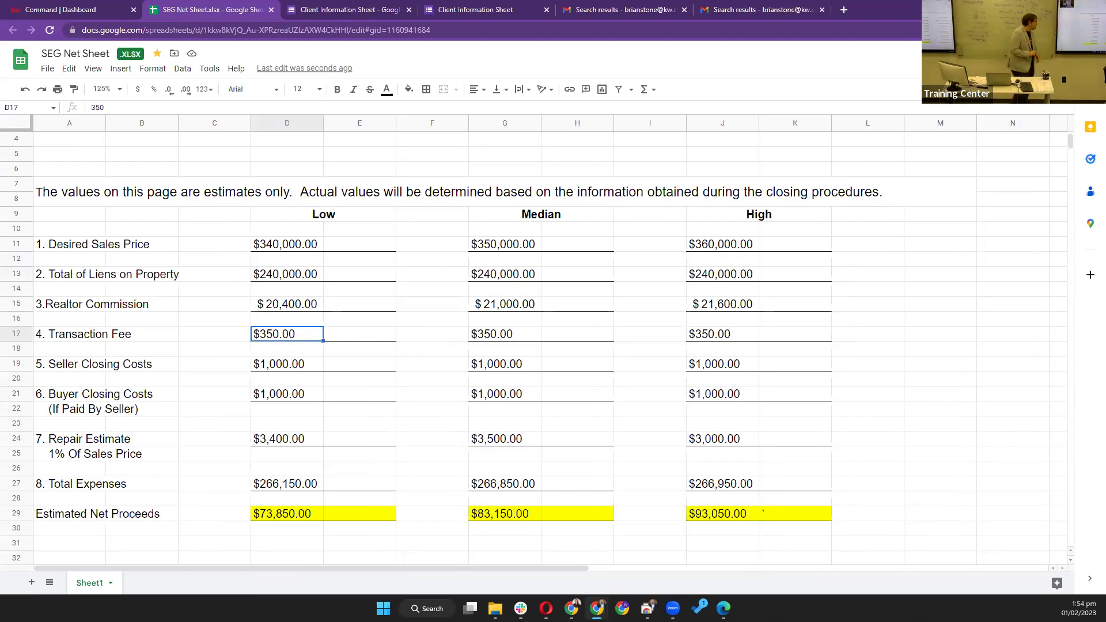
pyautogui.press('Down')
pyautogui.press('Down')
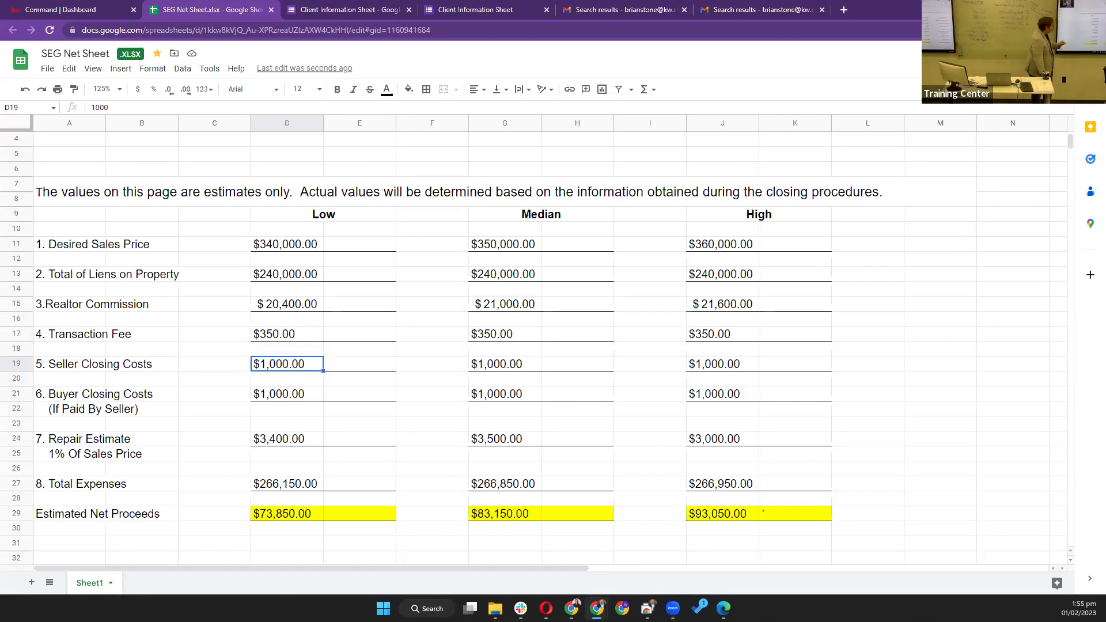
pyautogui.press('Down')
pyautogui.press('Down')
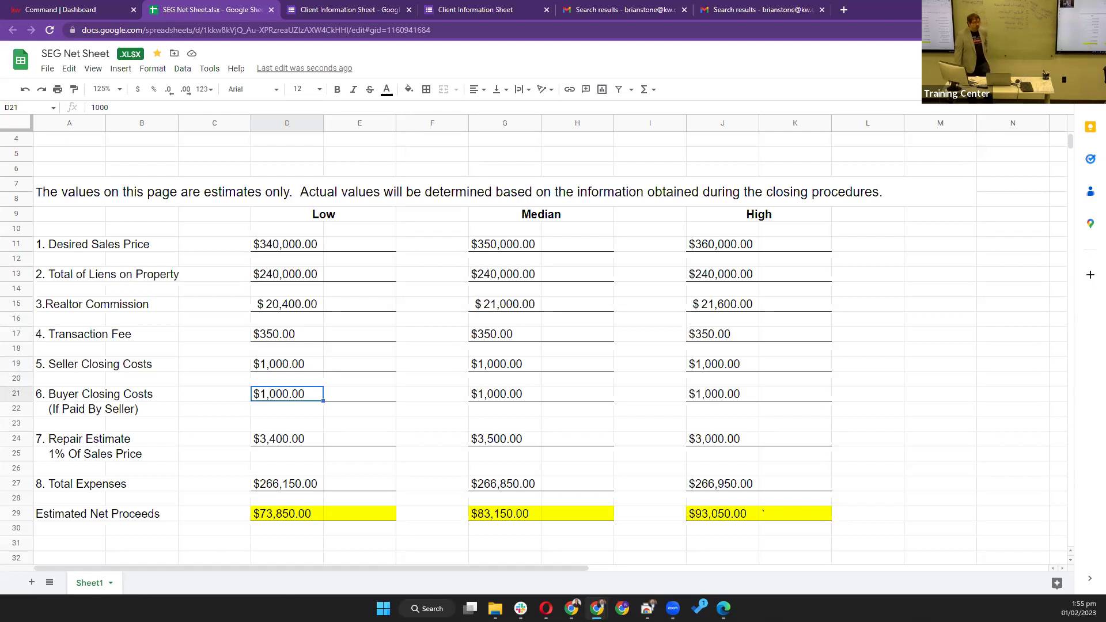
pyautogui.write('5')
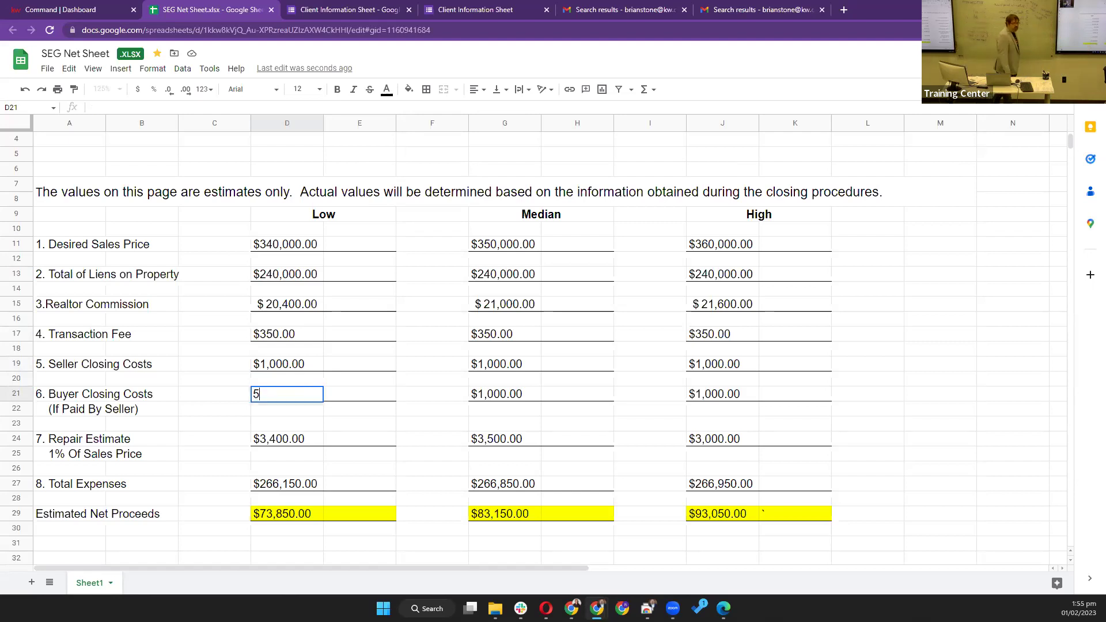
pyautogui.write(',00000')
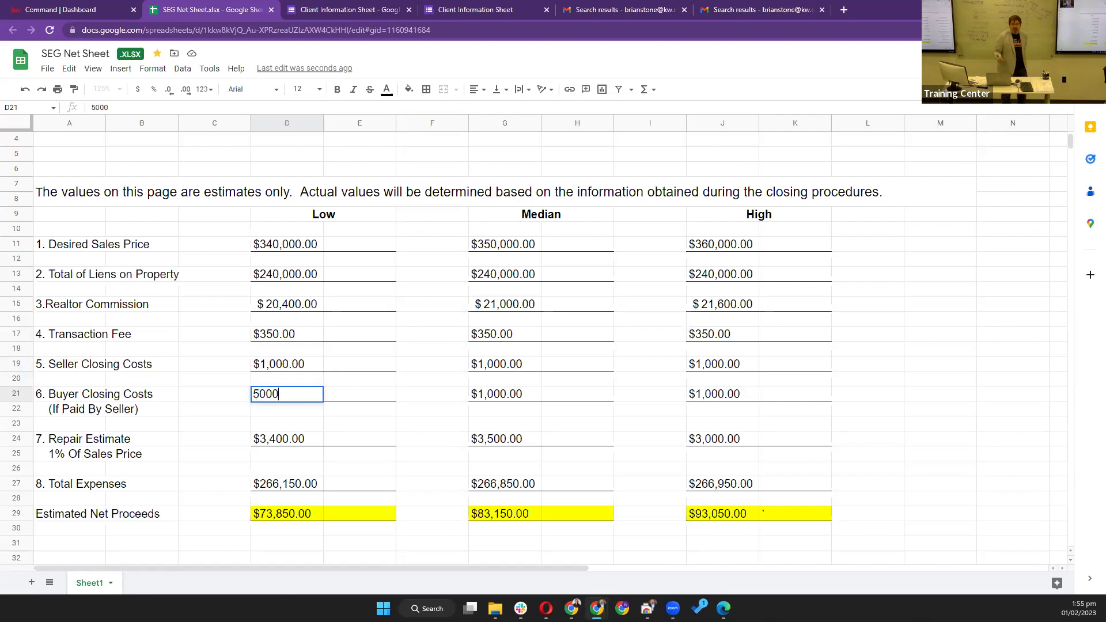
pyautogui.press('Return')
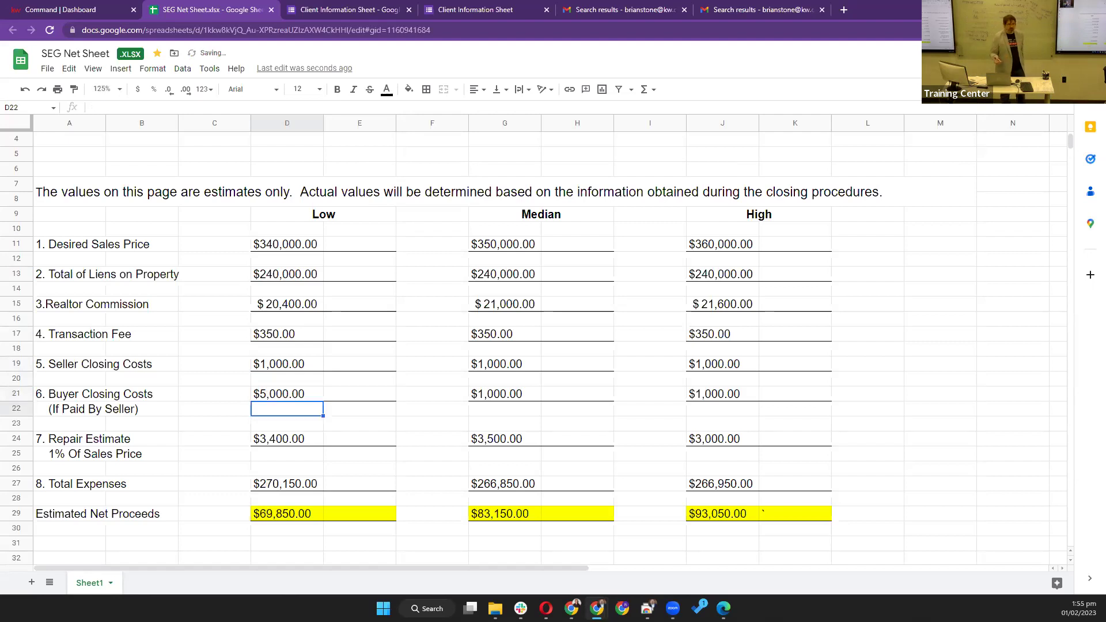
# Copy the Low column's Buyer Closing Costs of $5,000.00 into the Median and High columns
pyautogui.click(286, 393)
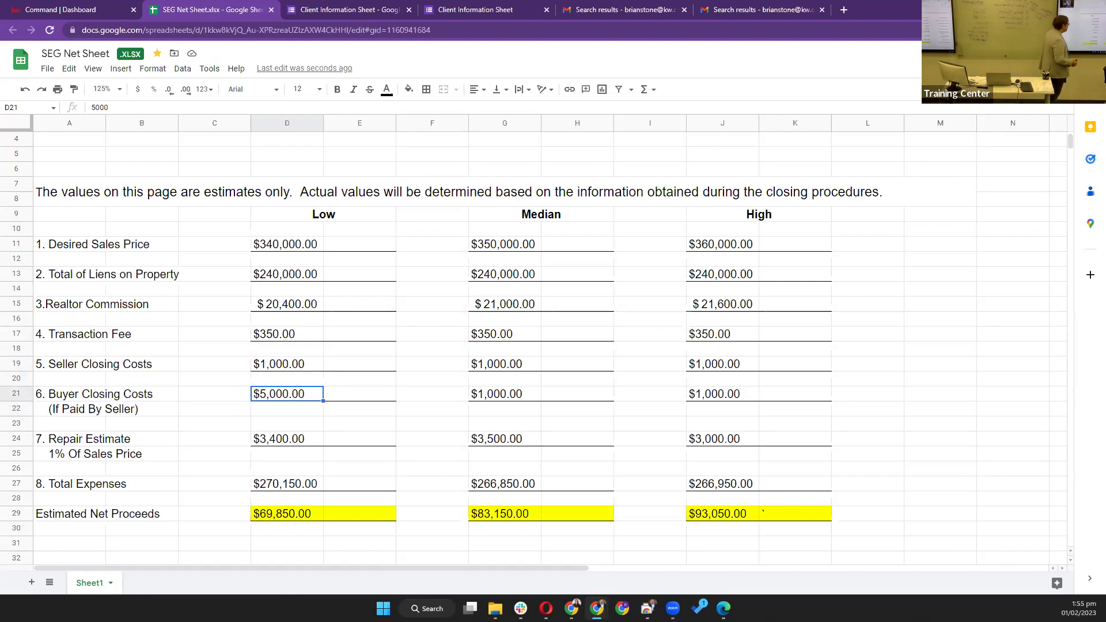
pyautogui.press('Right')
pyautogui.press('Right')
pyautogui.press('Right')
pyautogui.press('Right')
pyautogui.press('Right')
pyautogui.press('Left')
pyautogui.press('Left')
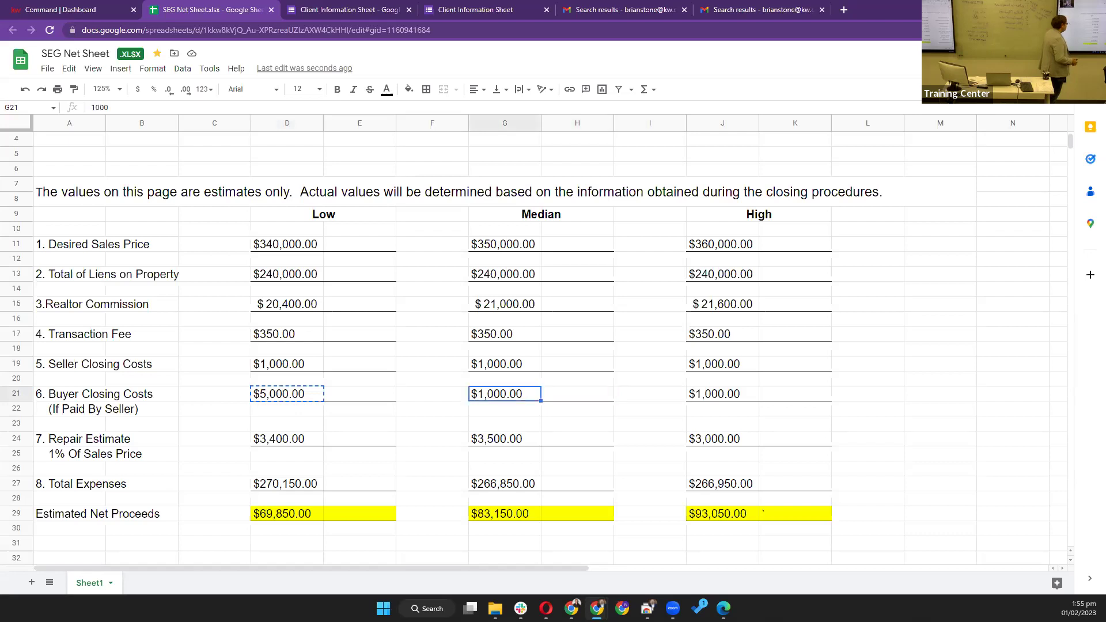
pyautogui.write('$5,000.00')
pyautogui.press('Right')
pyautogui.press('Right')
pyautogui.press('Right')
pyautogui.write('$5,000.00')
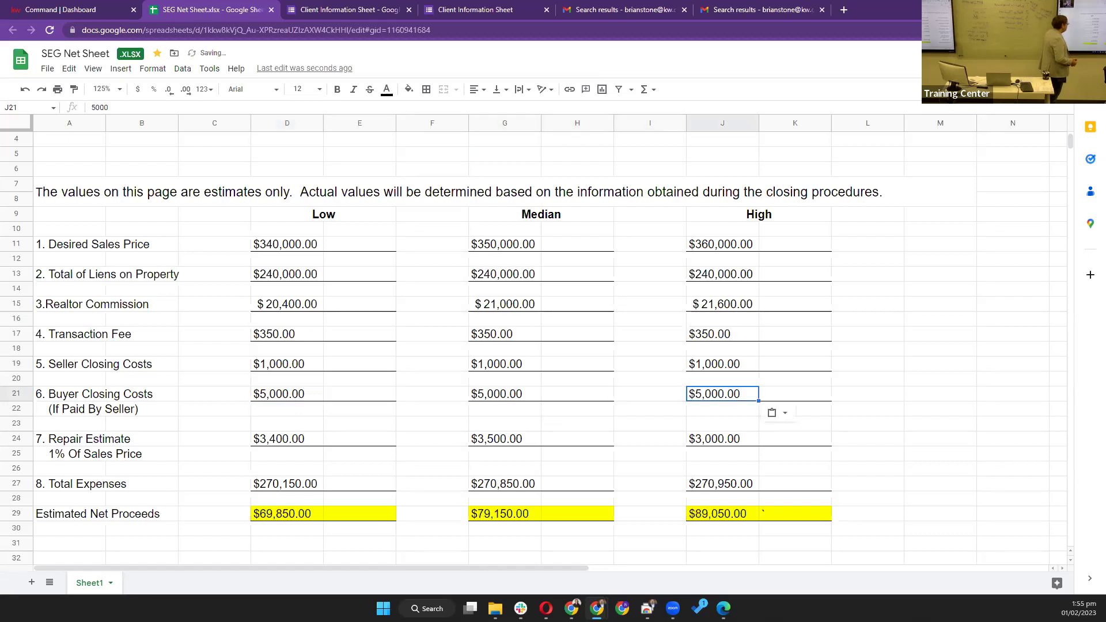
# Check the formula behind the Low column's Repair Estimate
pyautogui.press('Right')
pyautogui.press('Right')
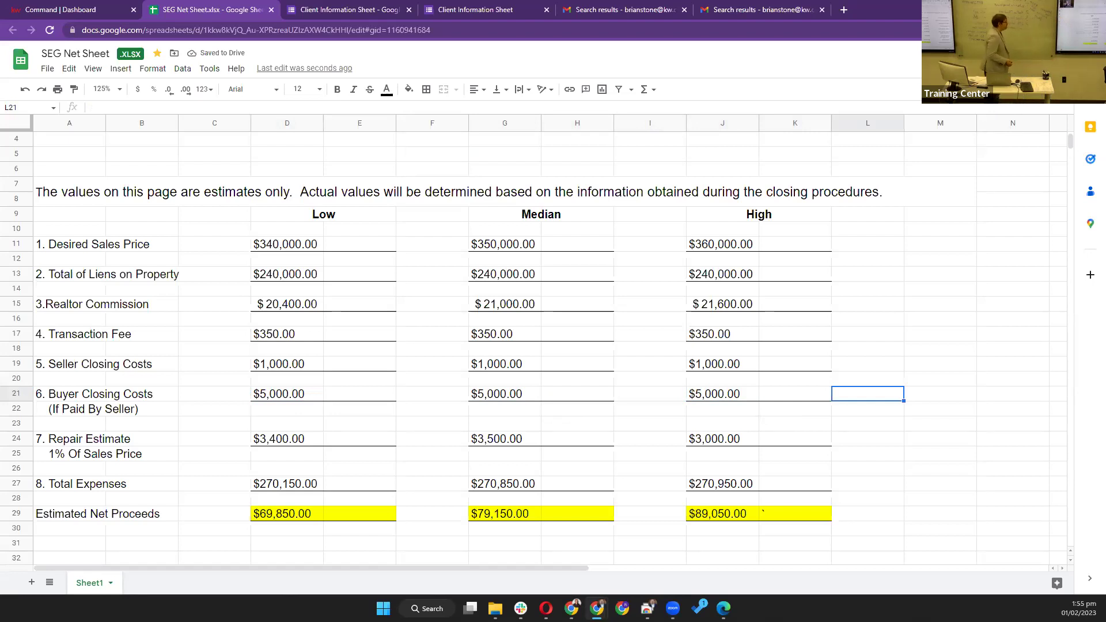
pyautogui.click(867, 409)
pyautogui.click(868, 423)
pyautogui.click(867, 439)
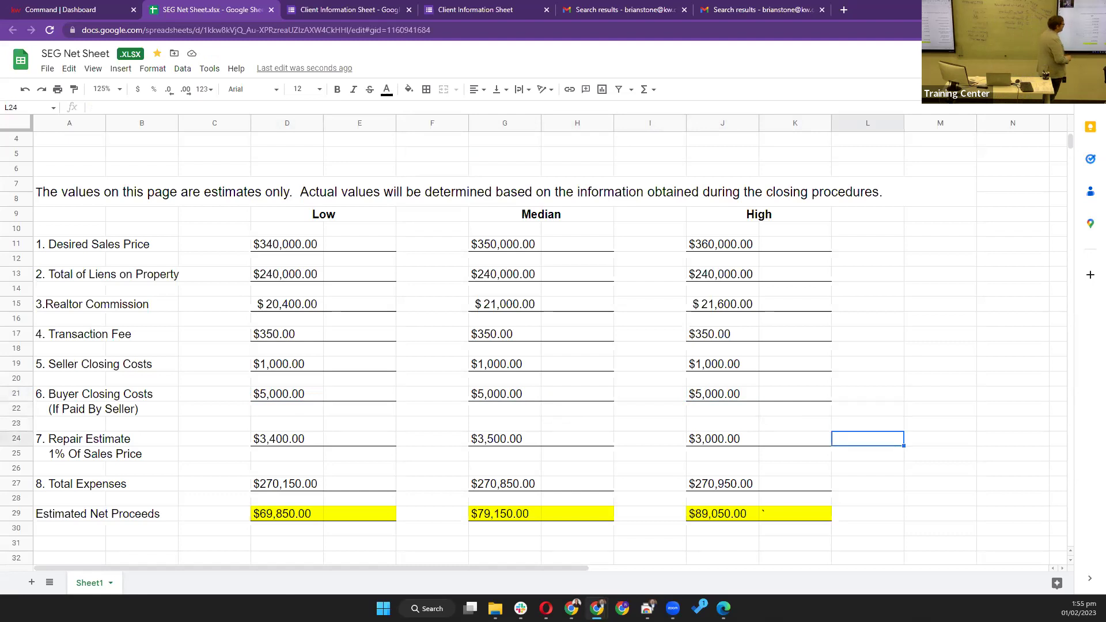
pyautogui.click(795, 438)
pyautogui.click(505, 438)
pyautogui.click(432, 438)
pyautogui.click(359, 438)
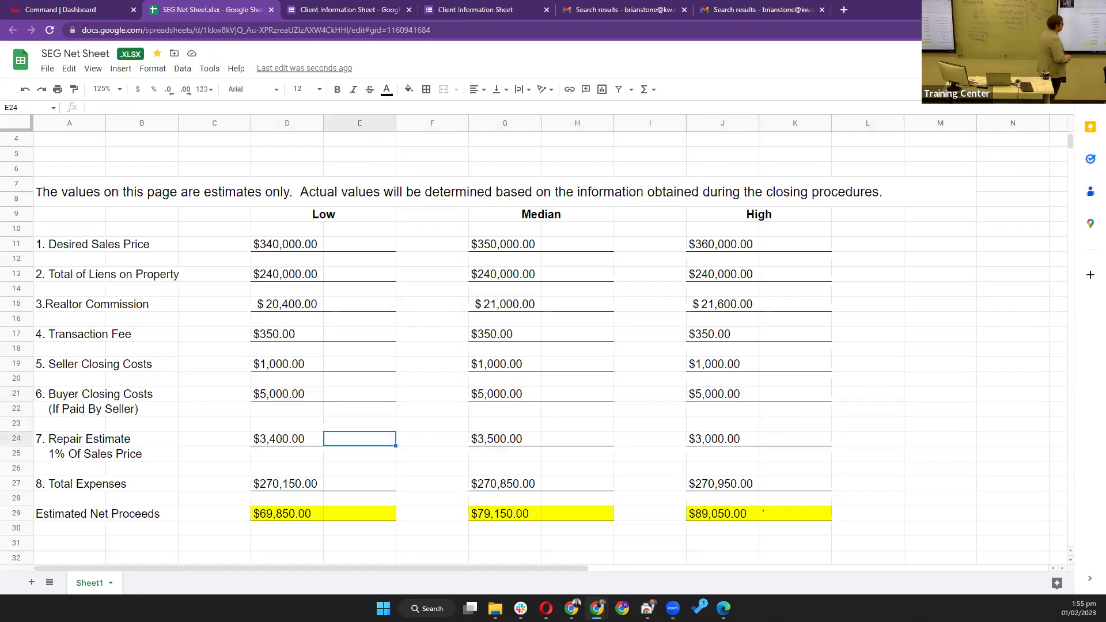
pyautogui.click(287, 438)
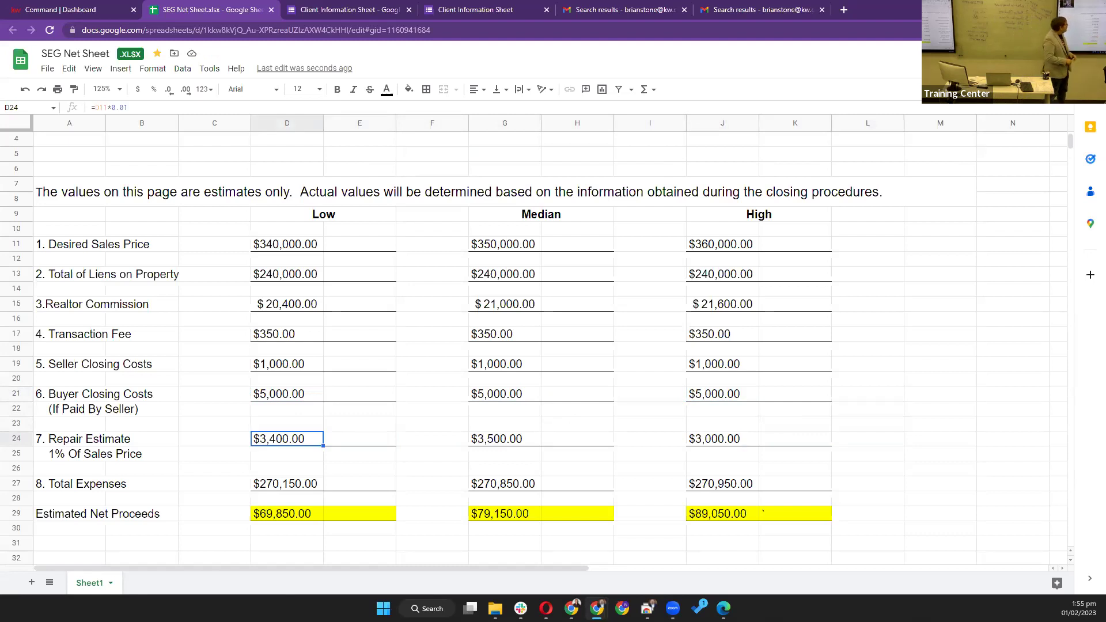
pyautogui.click(287, 409)
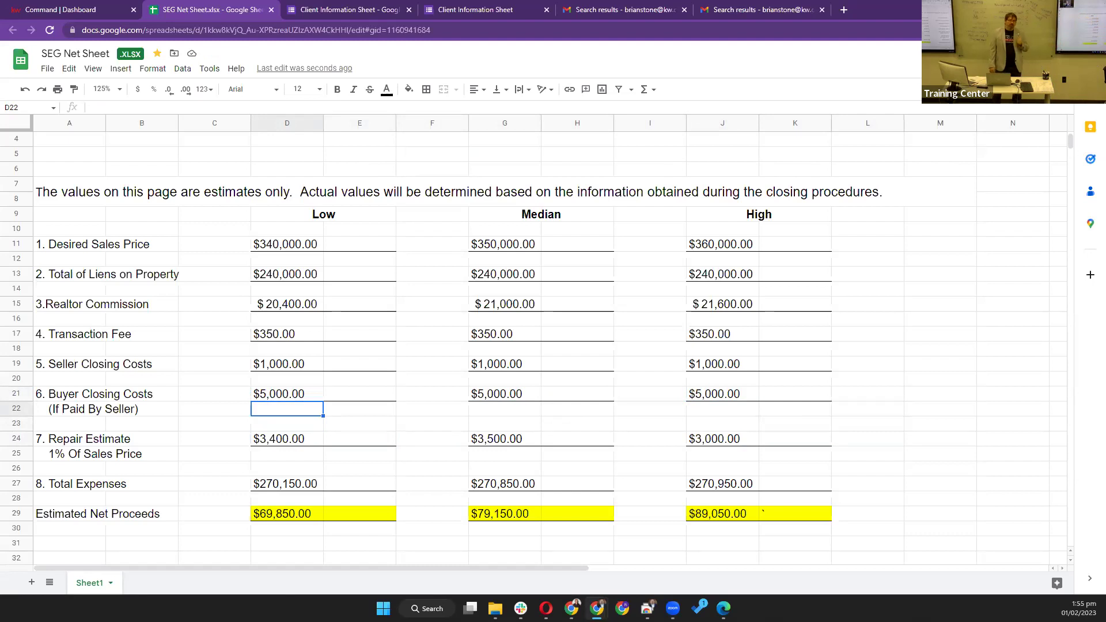
pyautogui.click(69, 143)
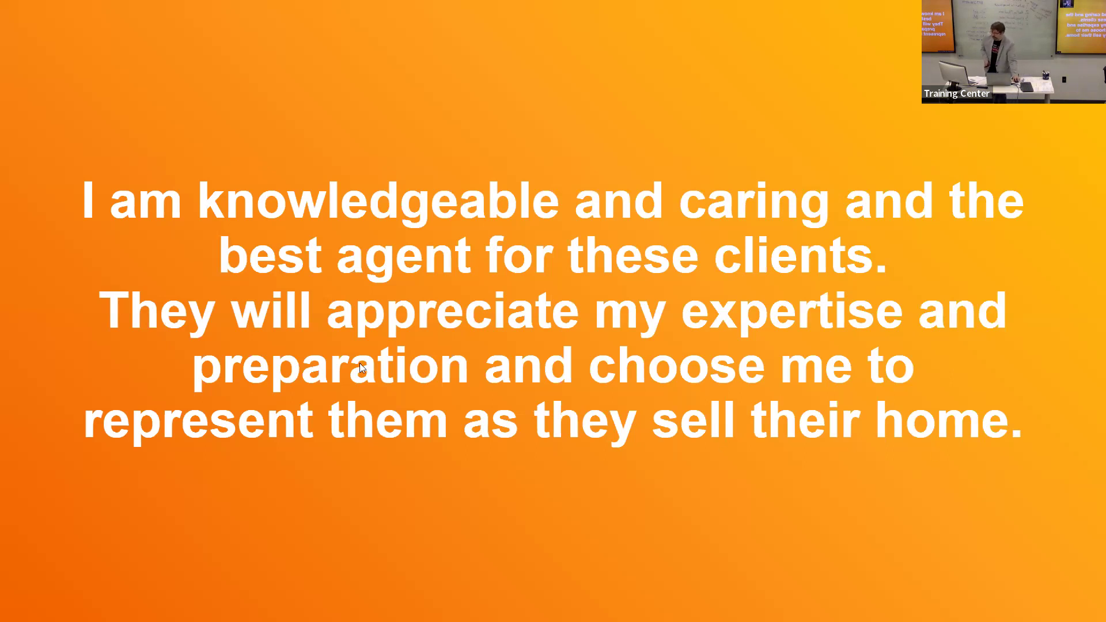
pyautogui.press('Right')
pyautogui.press('Left')
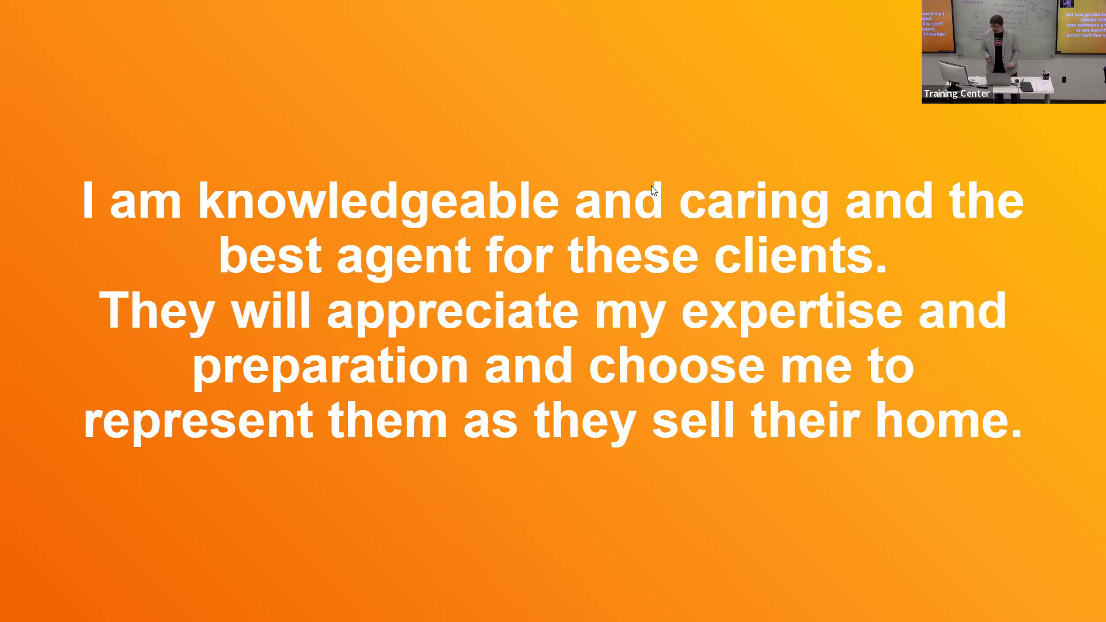
pyautogui.press('Right')
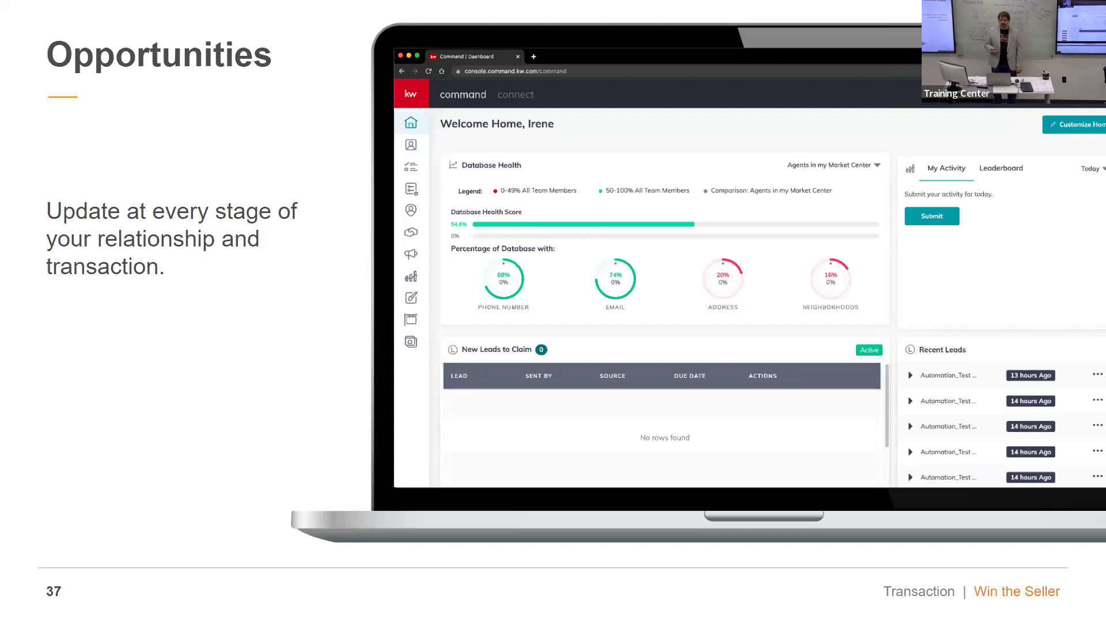
pyautogui.press('Right')
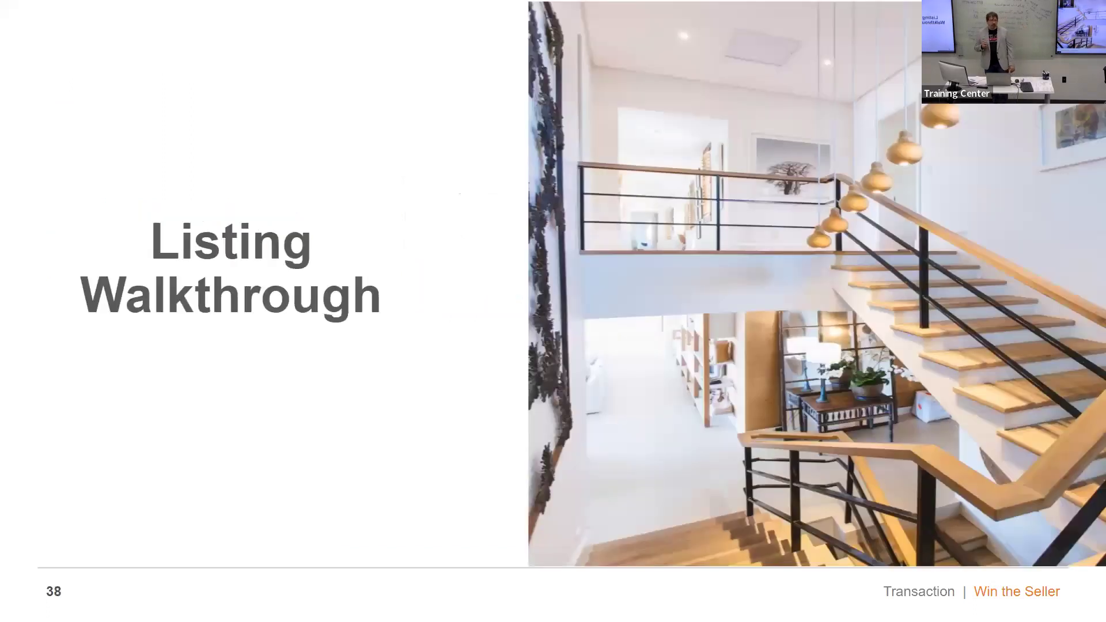
pyautogui.press('Right')
pyautogui.press('Left')
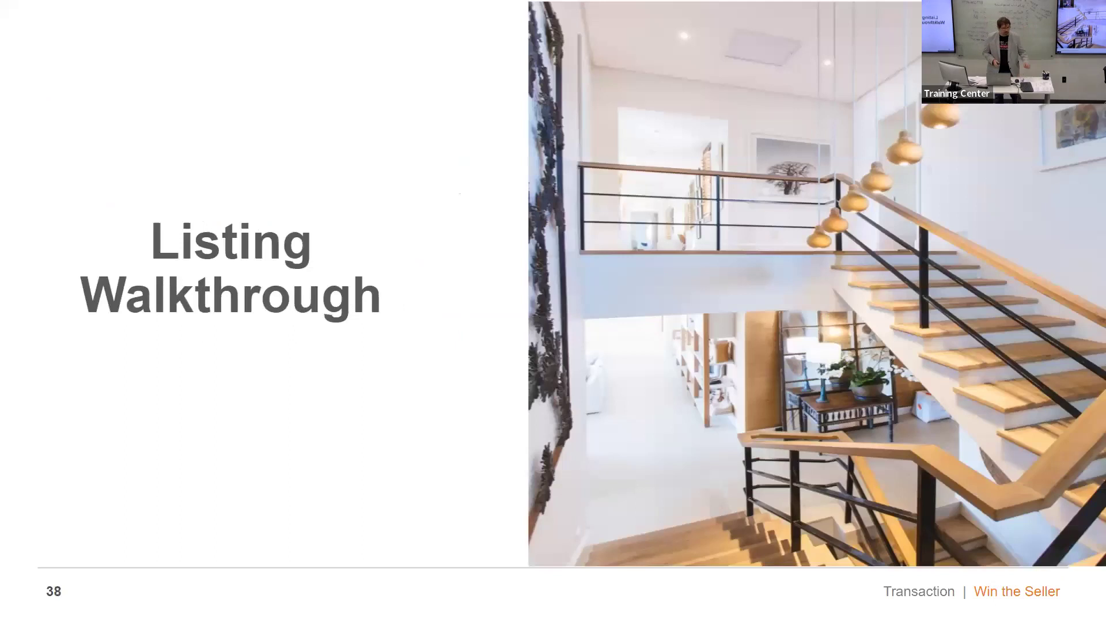